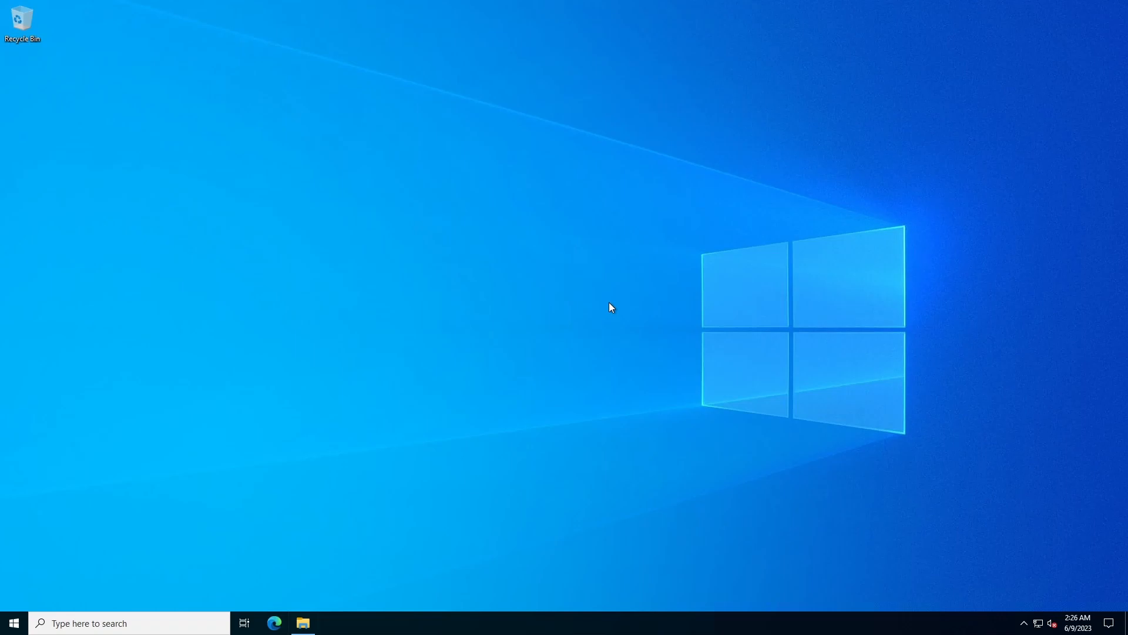
Delete the ShinjiruWeb01Website and Text Doc folders from the ShinjiruWeb01_DataDisk_0 (F:) drive in File Explorer
left_click(304, 623)
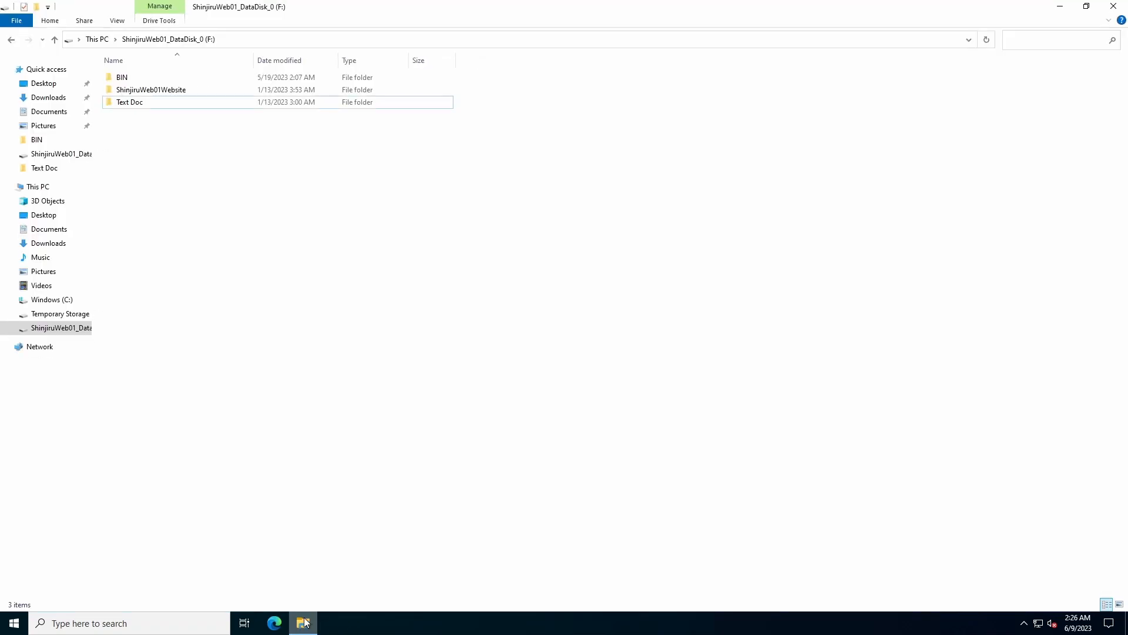
double_click(365, 5)
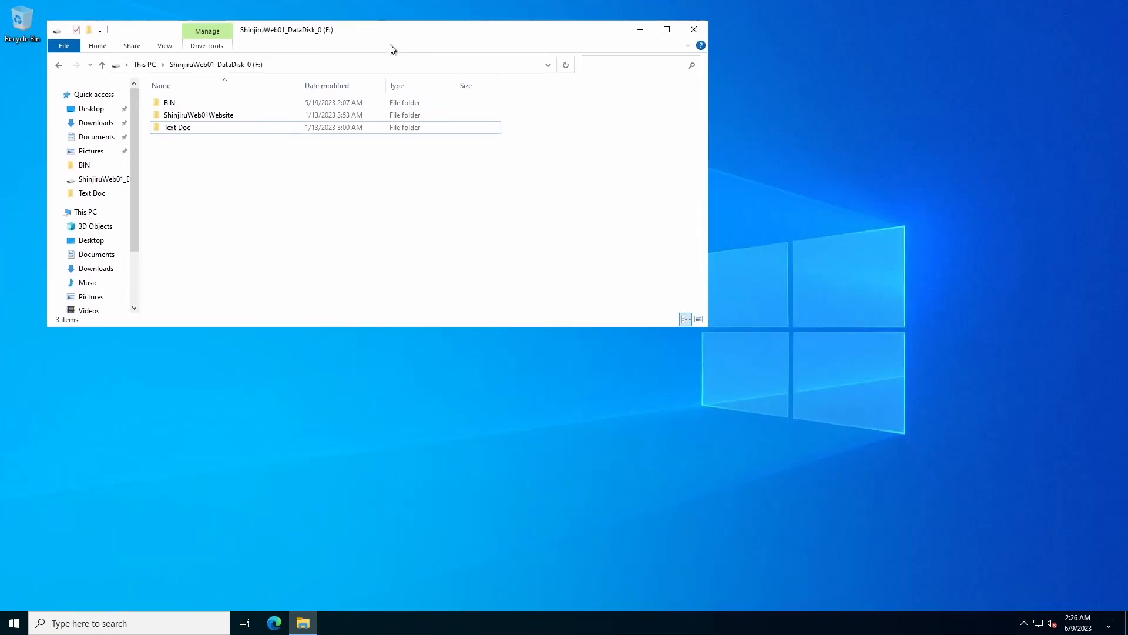
left_click_drag(389, 42, 513, 85)
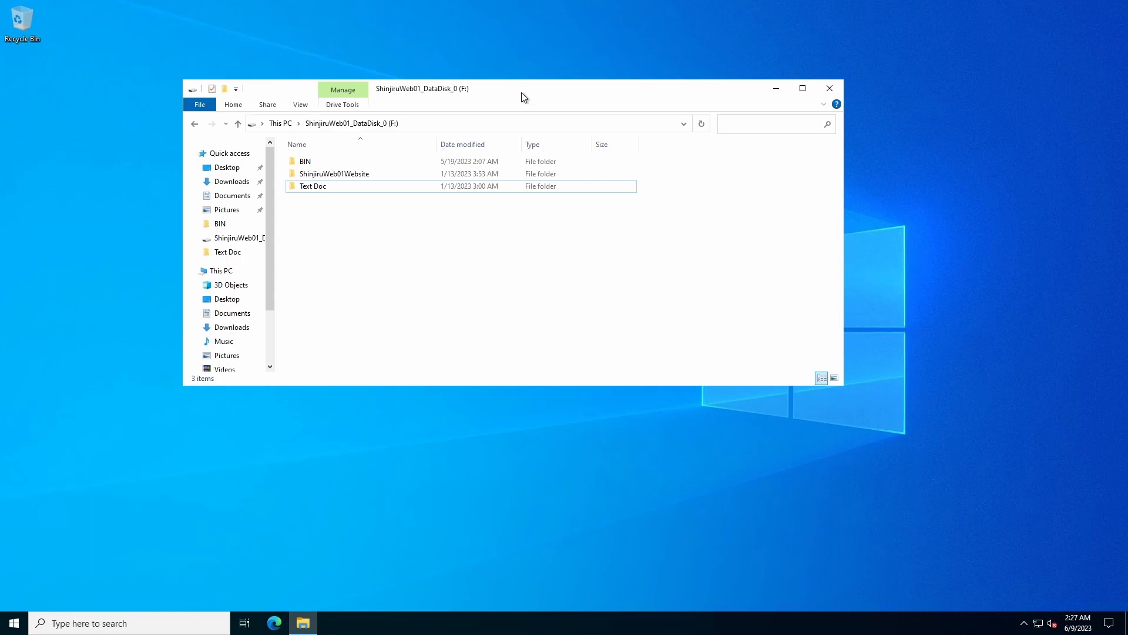
left_click_drag(344, 223, 309, 173)
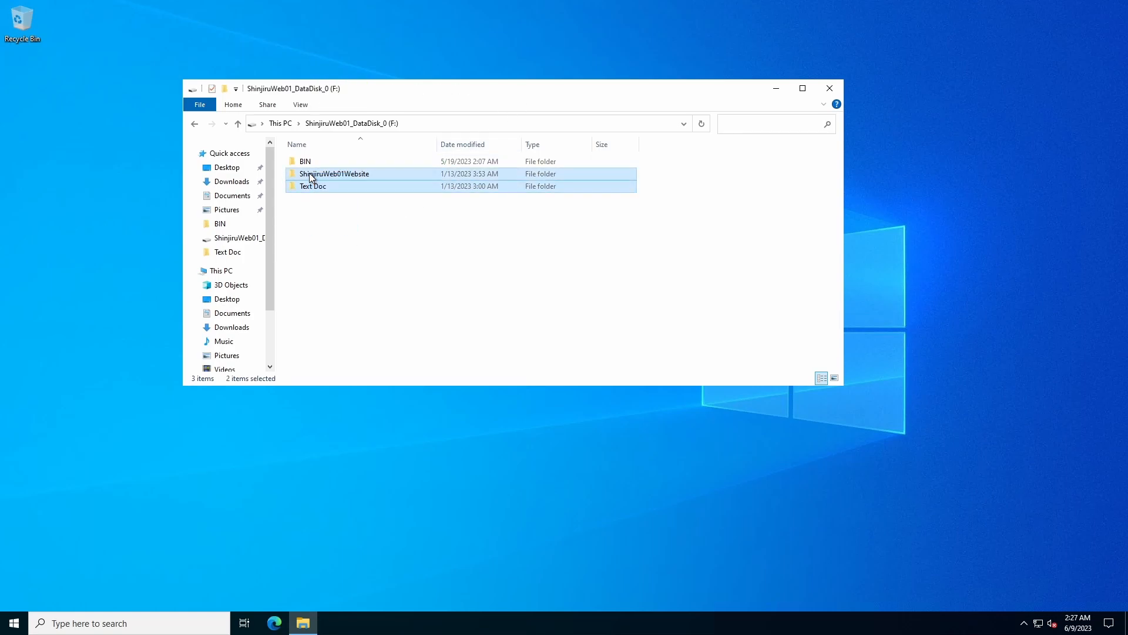
key("Delete")
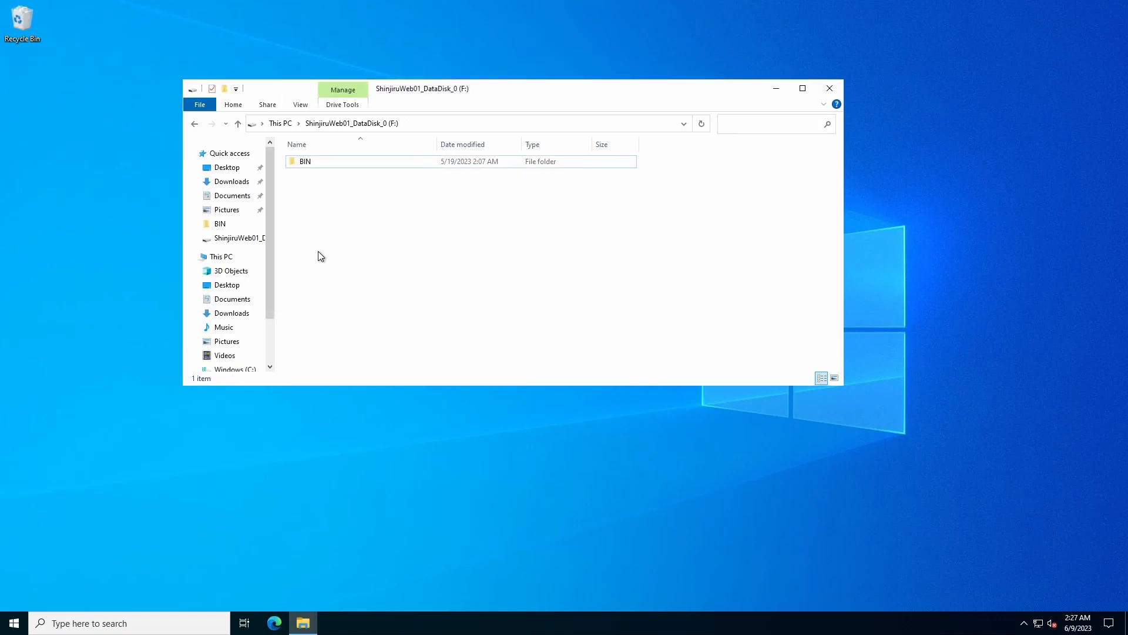
Empty the Recycle Bin so the deleted folders are permanently removed from the server
right_click(19, 26)
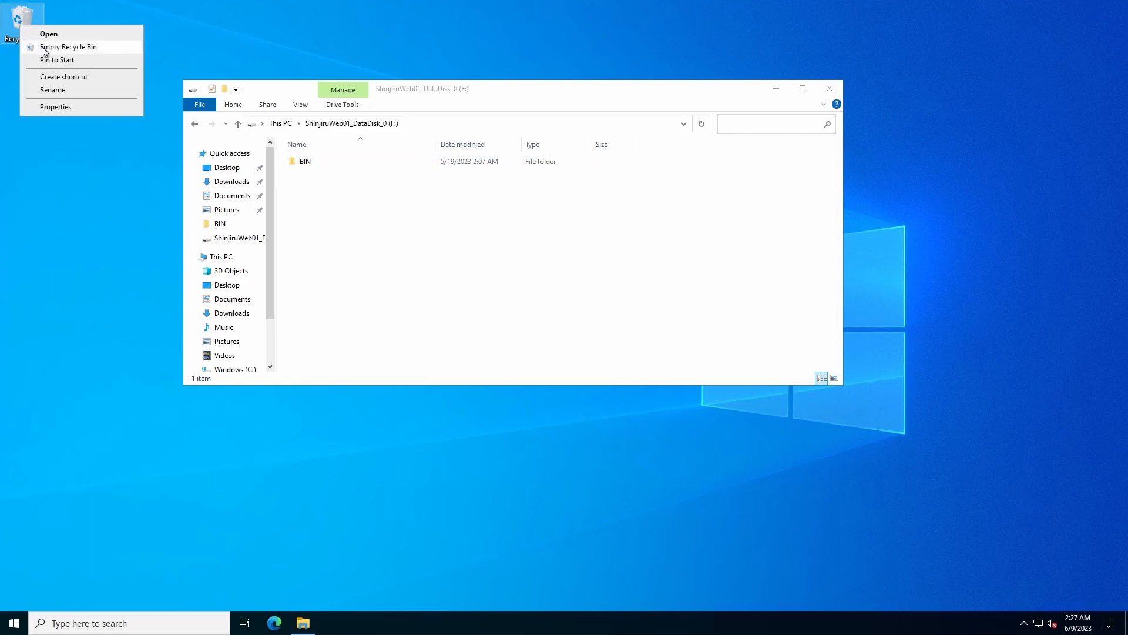
left_click(67, 47)
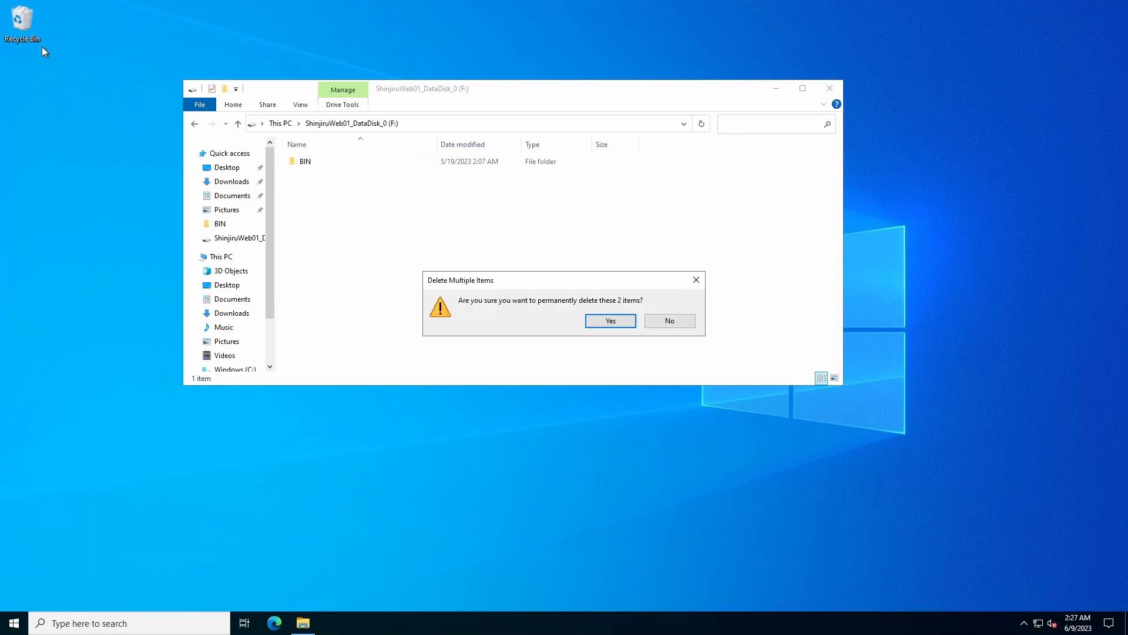
left_click(610, 320)
left_click(442, 228)
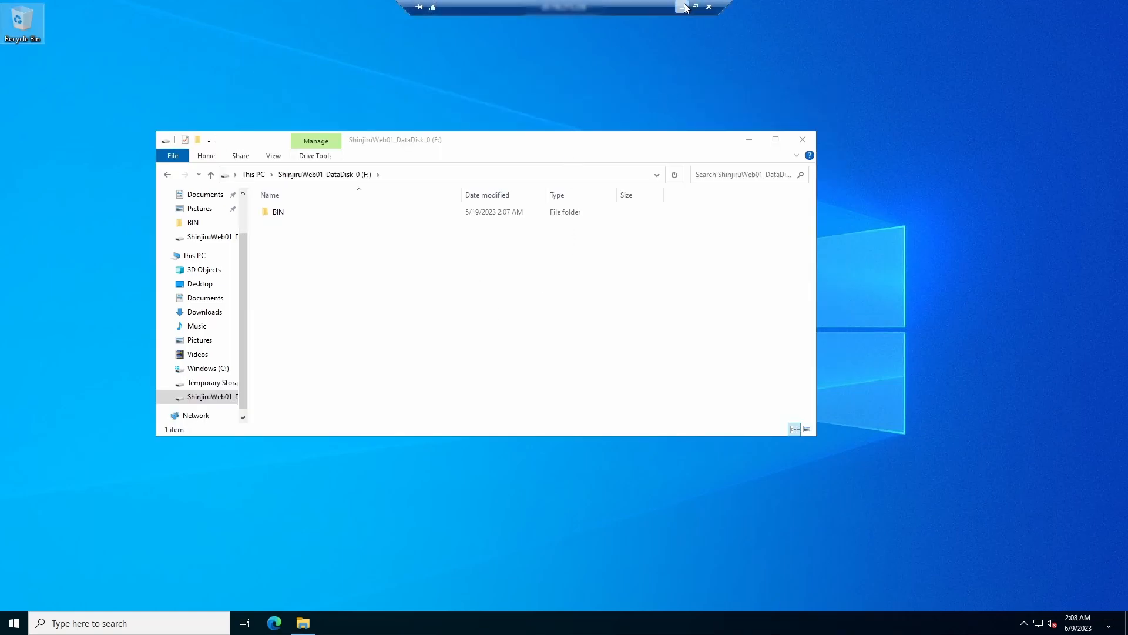
Switch from the remote desktop session to the local browser and reload the hosted website to check it
left_click(683, 7)
left_click(52, 42)
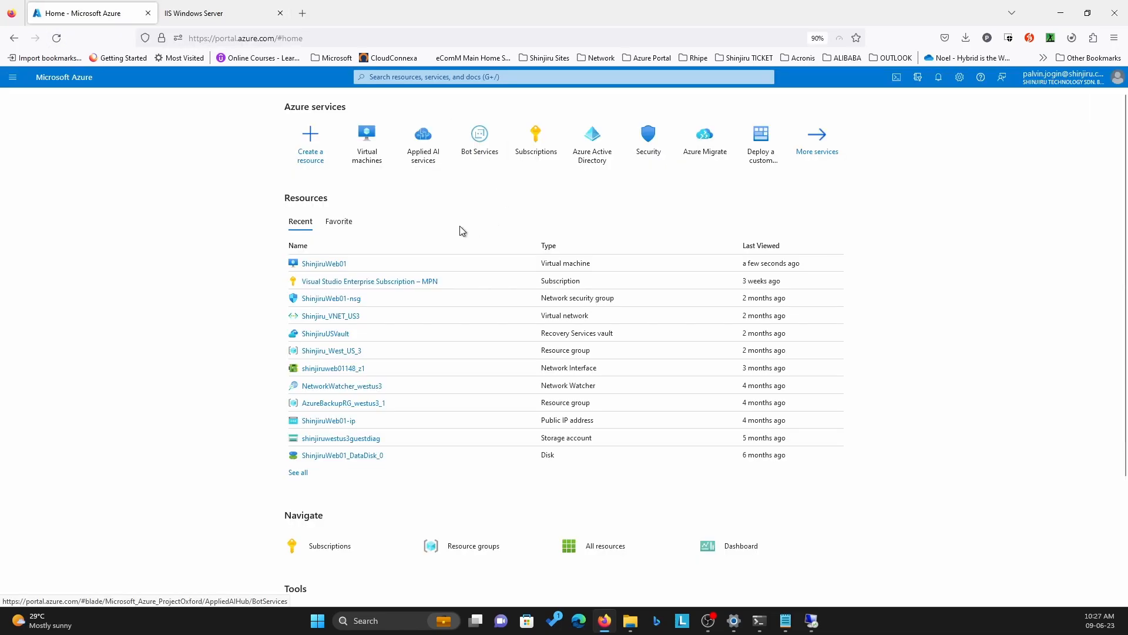
Open the ShinjiruWeb01 virtual machine in the Azure portal, stop it and check the notifications on its shutdown
left_click(335, 266)
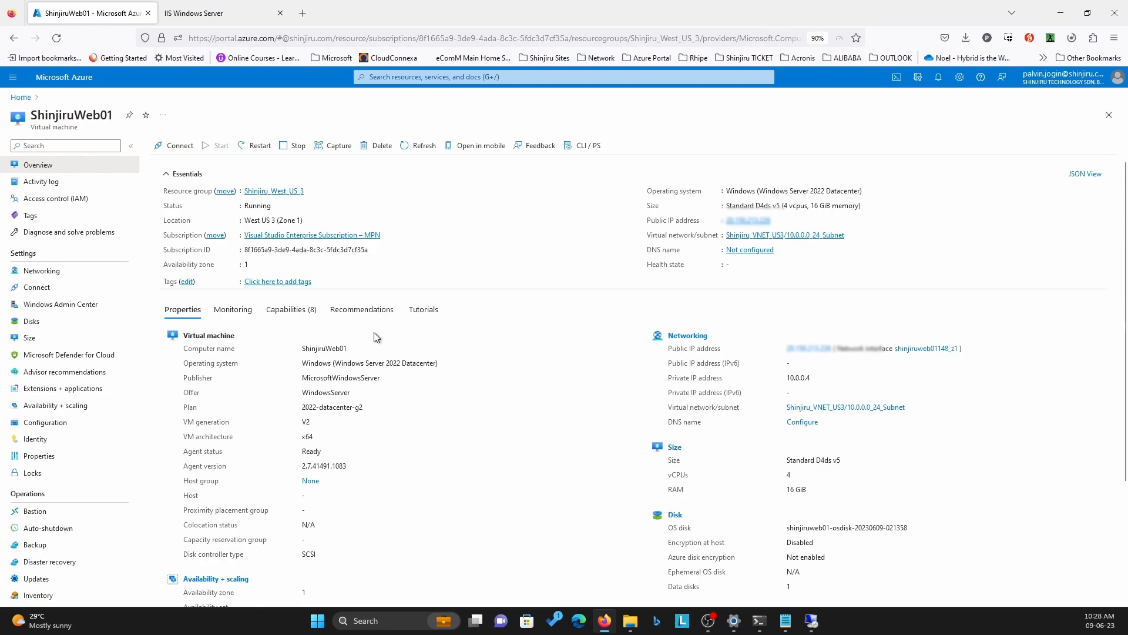
left_click(295, 150)
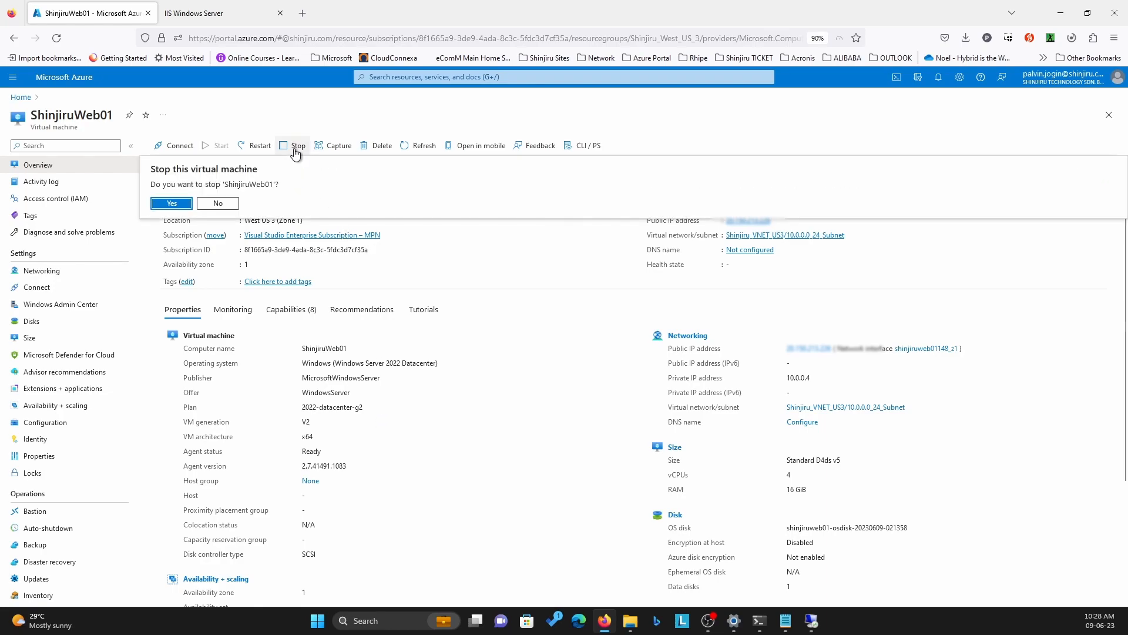
left_click(162, 206)
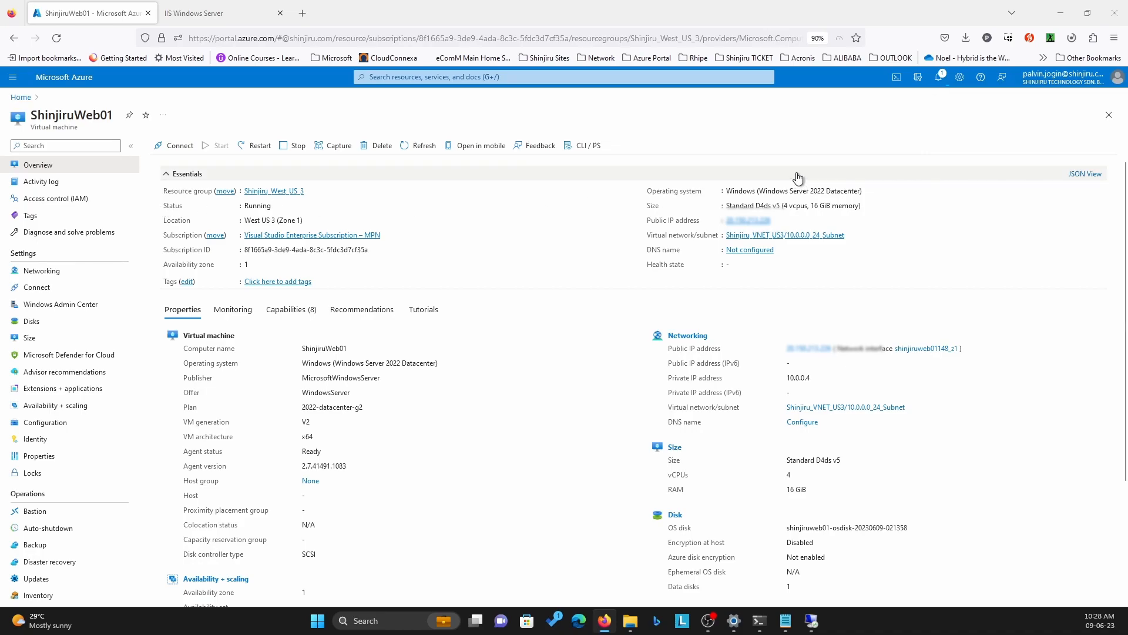
left_click(938, 78)
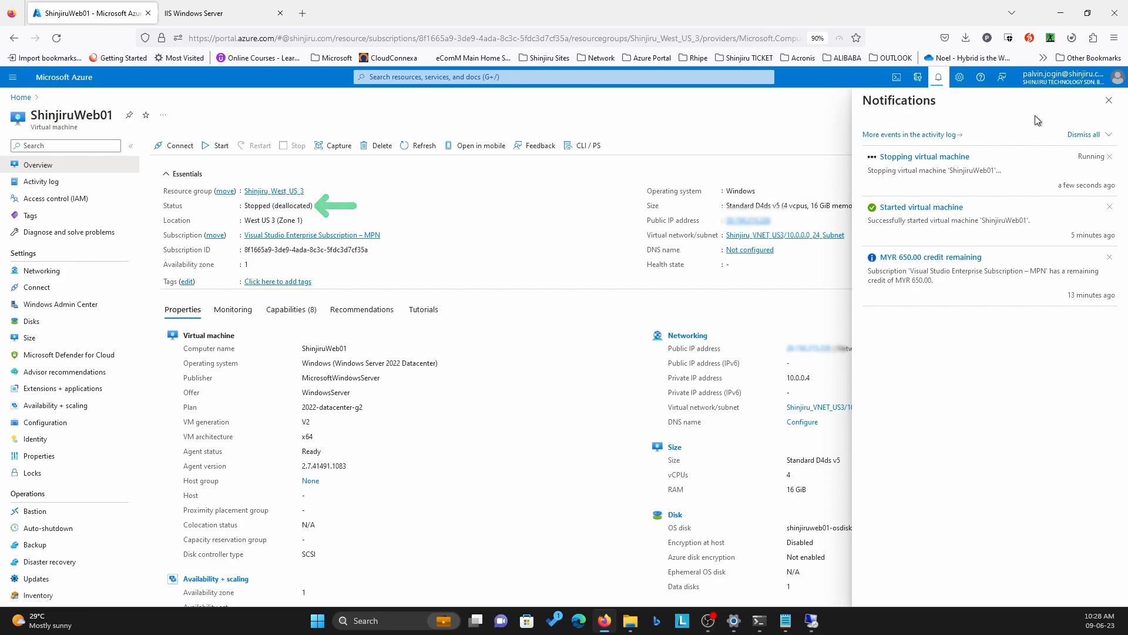
left_click(1107, 103)
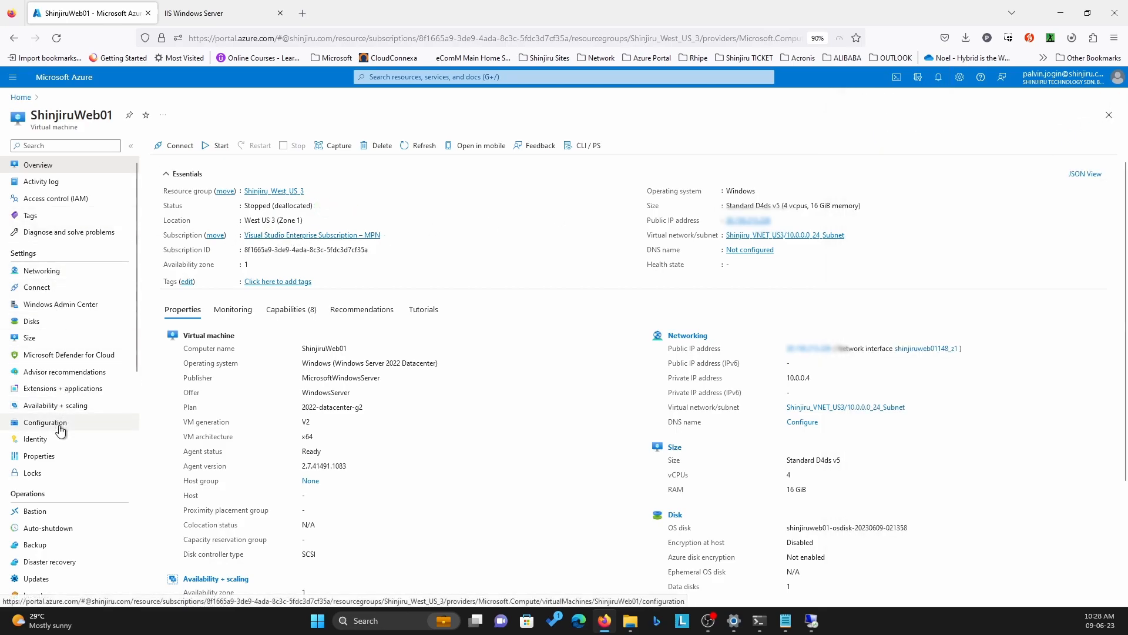
From the ShinjiruWeb01 backups, open the Restore VM form for the 6/9/2023, 3:01:37 AM recovery point
scroll(58, 429, "down", 2)
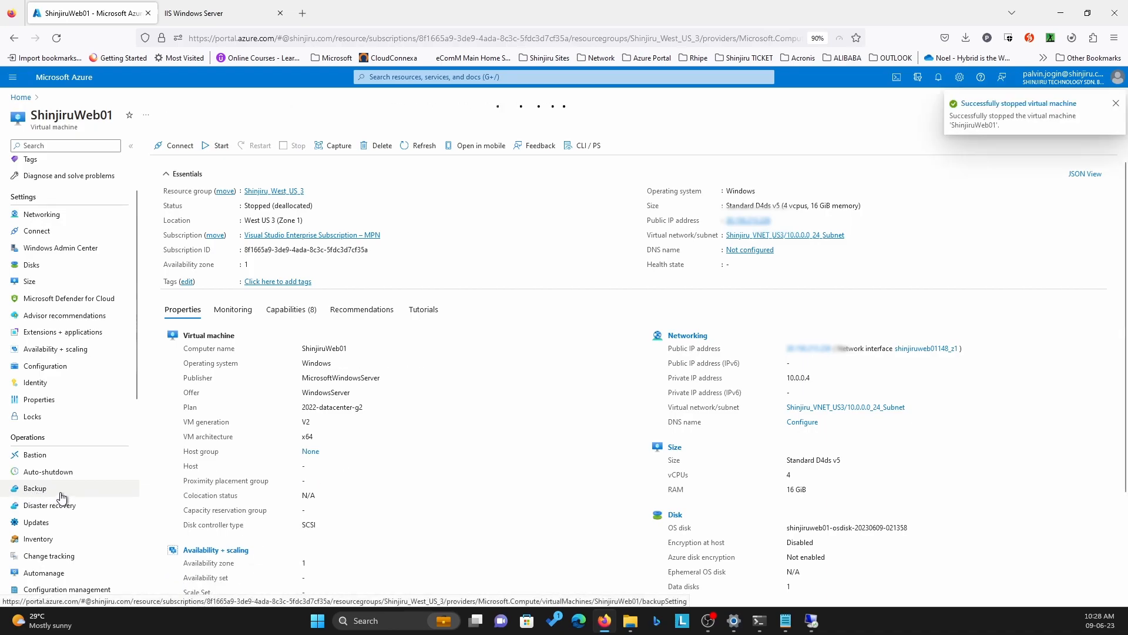
left_click(62, 497)
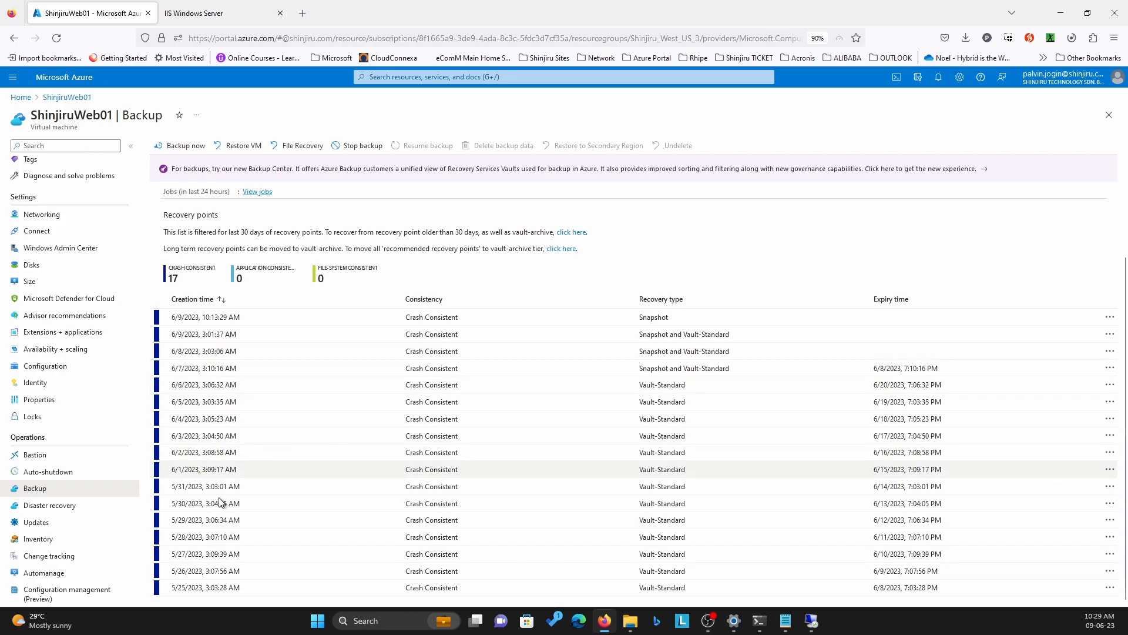
scroll(219, 498, "up", 3)
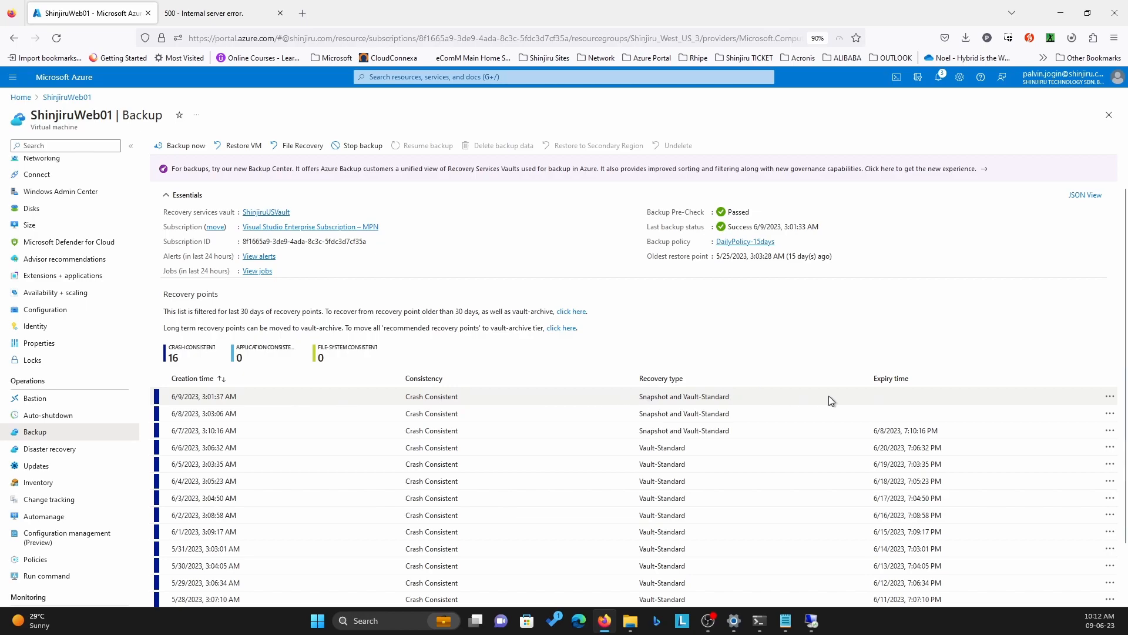
left_click(1113, 402)
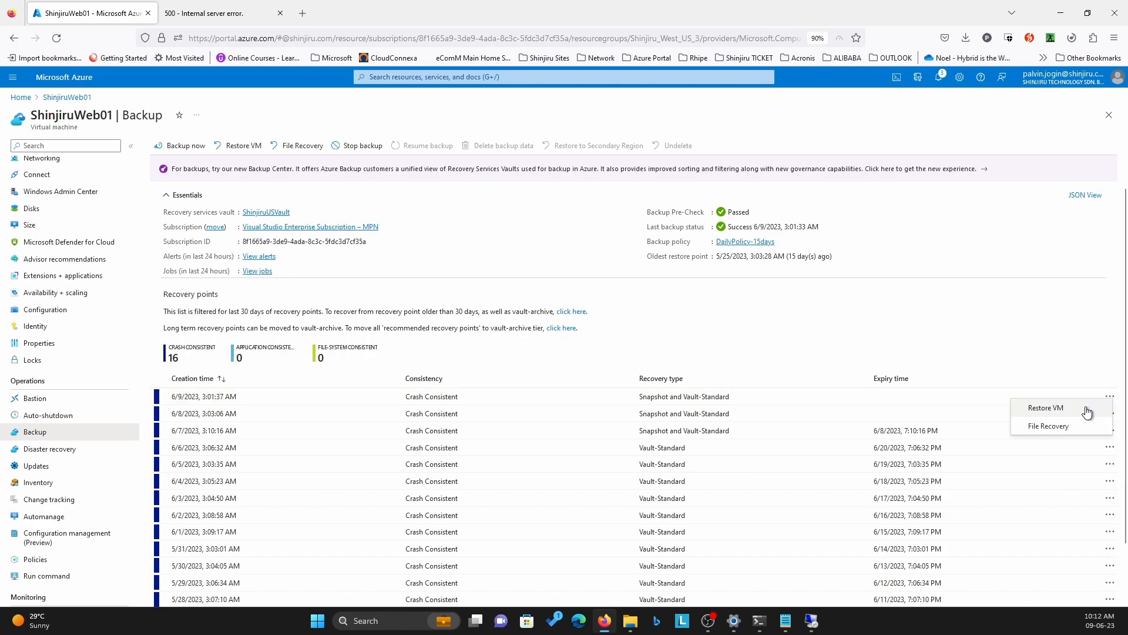
left_click(1087, 412)
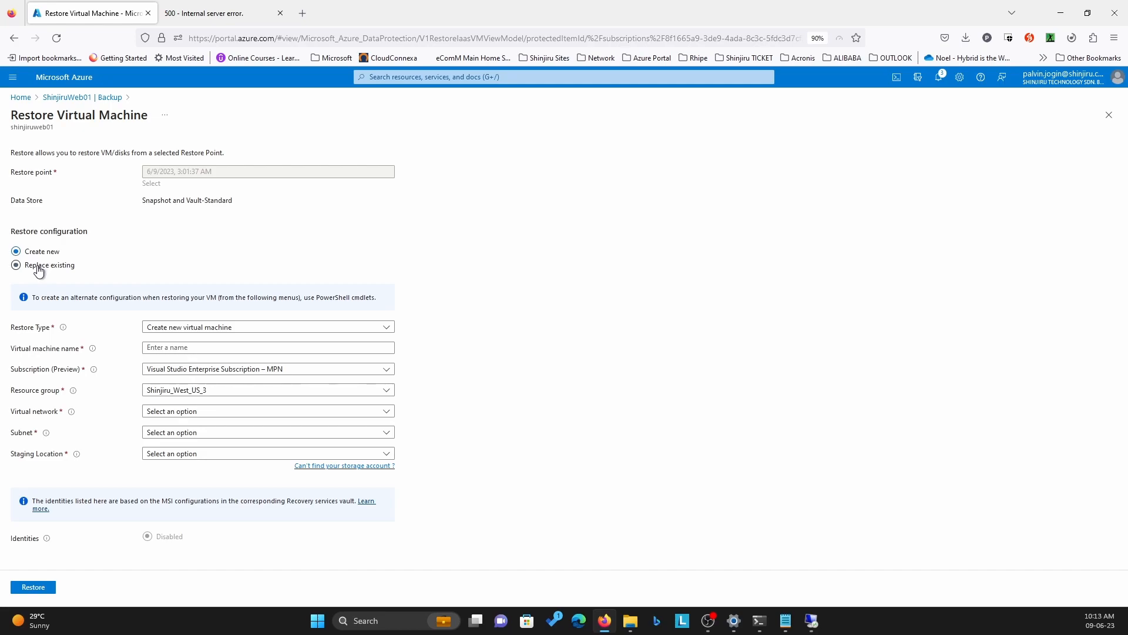
Start the restore with the Replace existing configuration and shinjiruwestus3guestdiag (StandardLRS) as the staging location
left_click(39, 271)
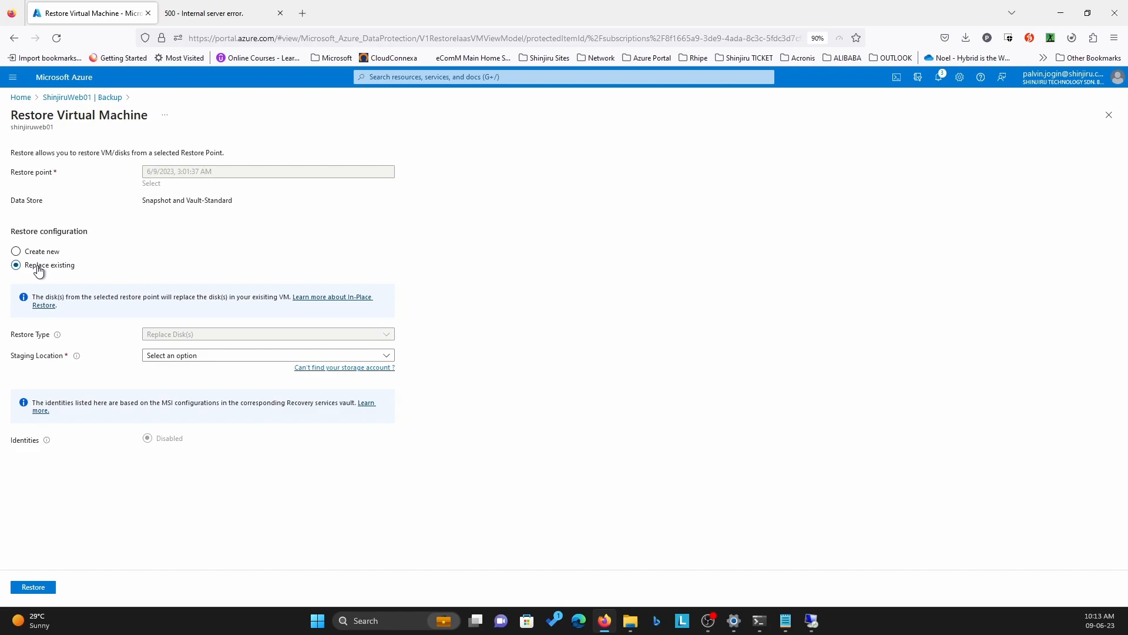
left_click(259, 356)
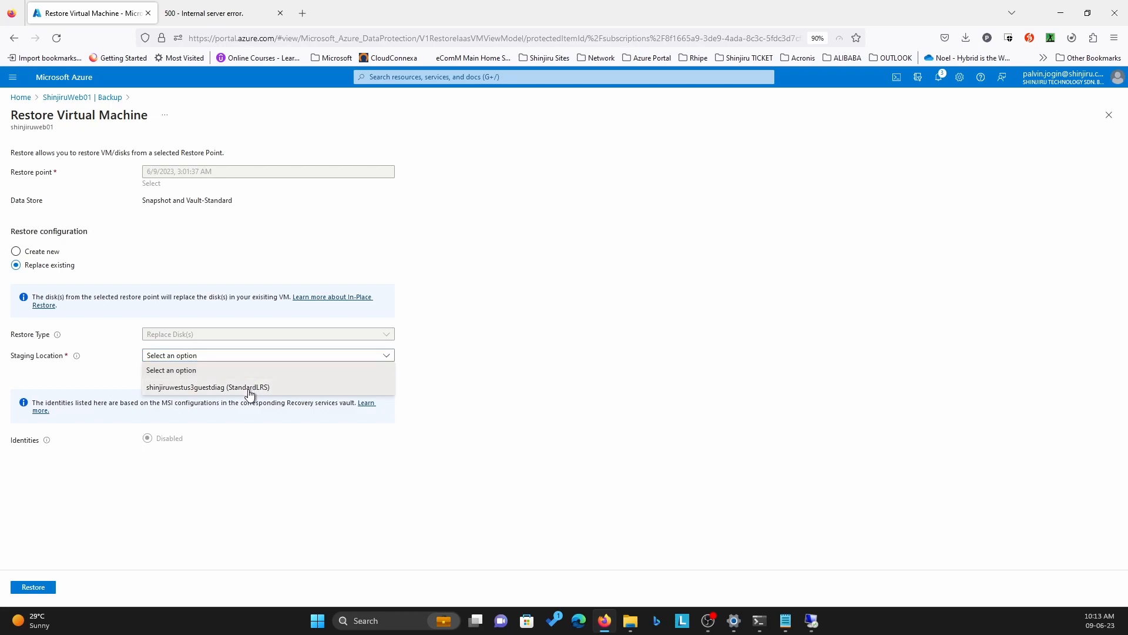
left_click(250, 388)
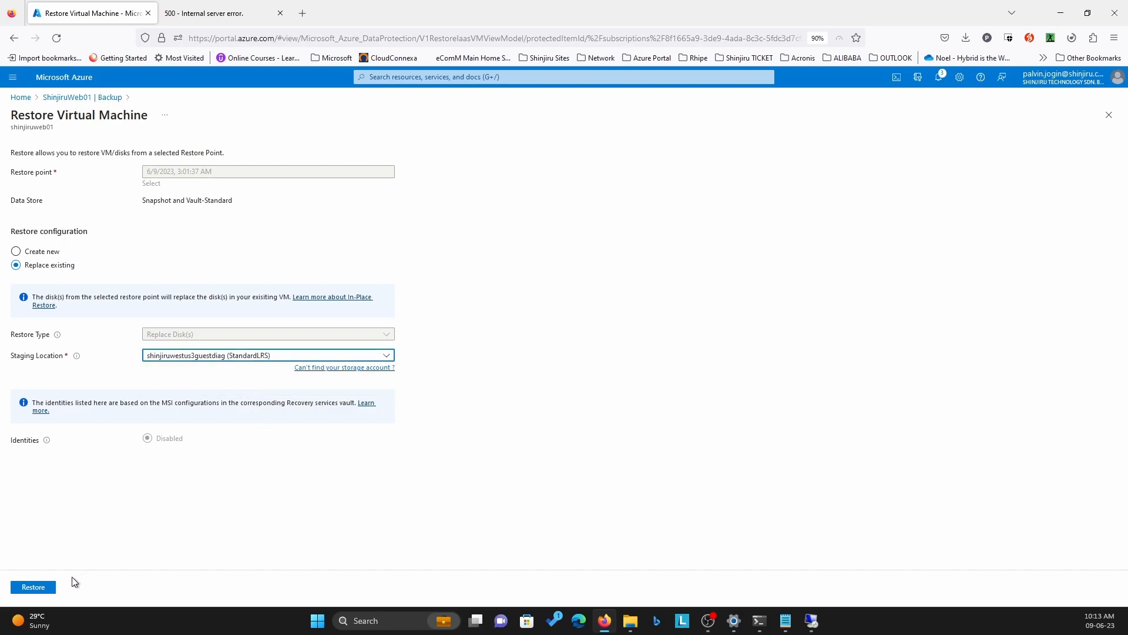
left_click(33, 587)
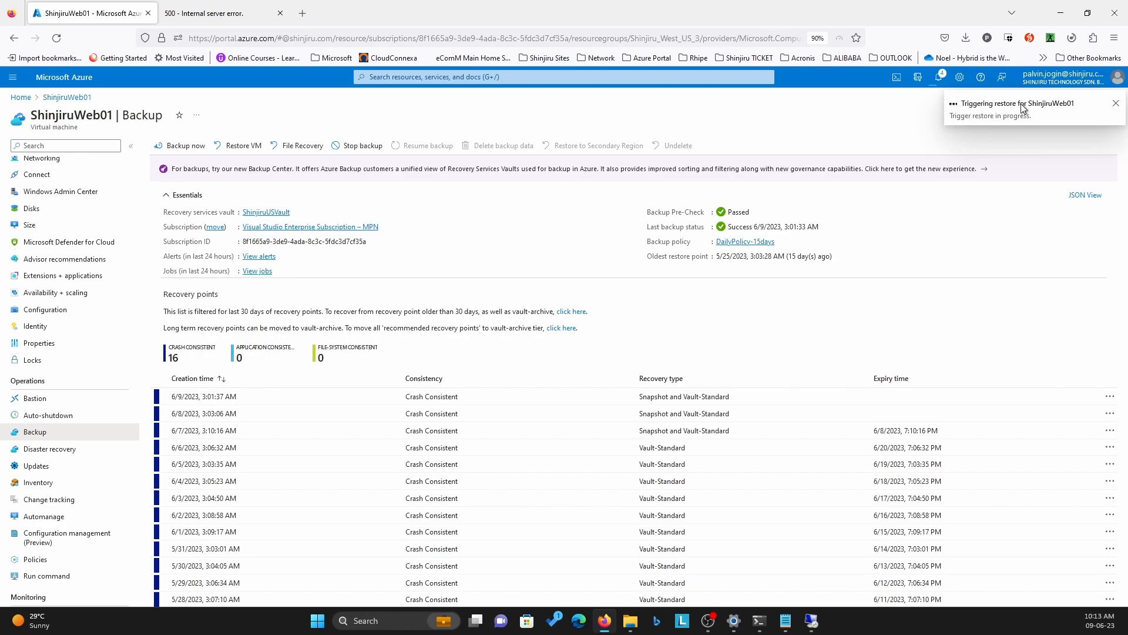
Check the restore notifications, the backup jobs list and the sub tasks in the shinjiruweb01 restore job's details
left_click(939, 77)
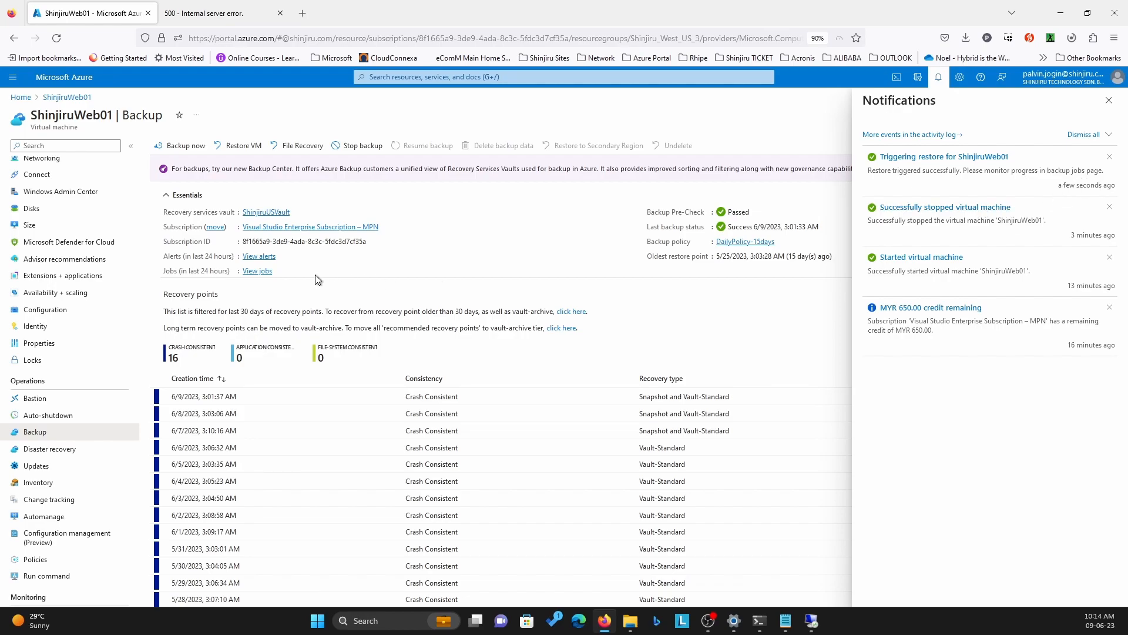
left_click(257, 271)
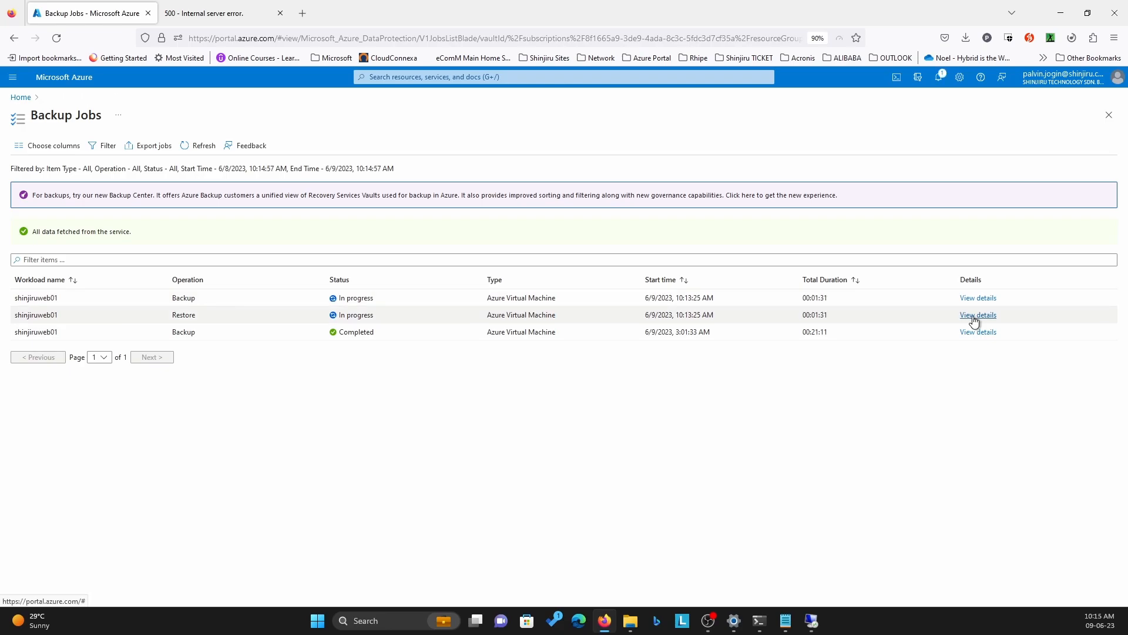
left_click(974, 315)
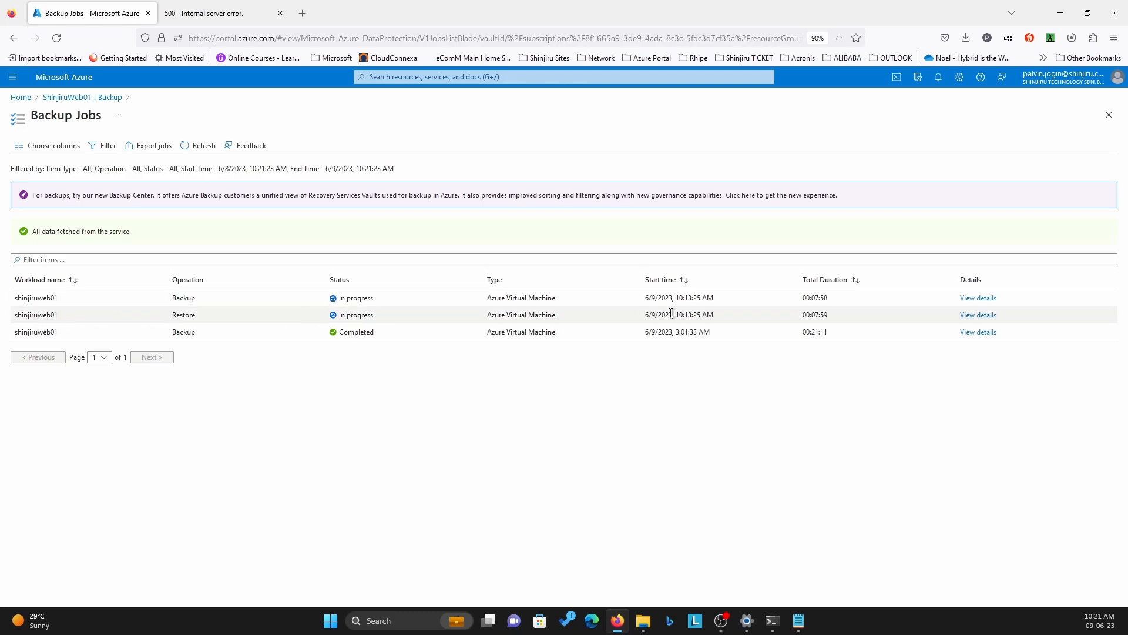
left_click(967, 315)
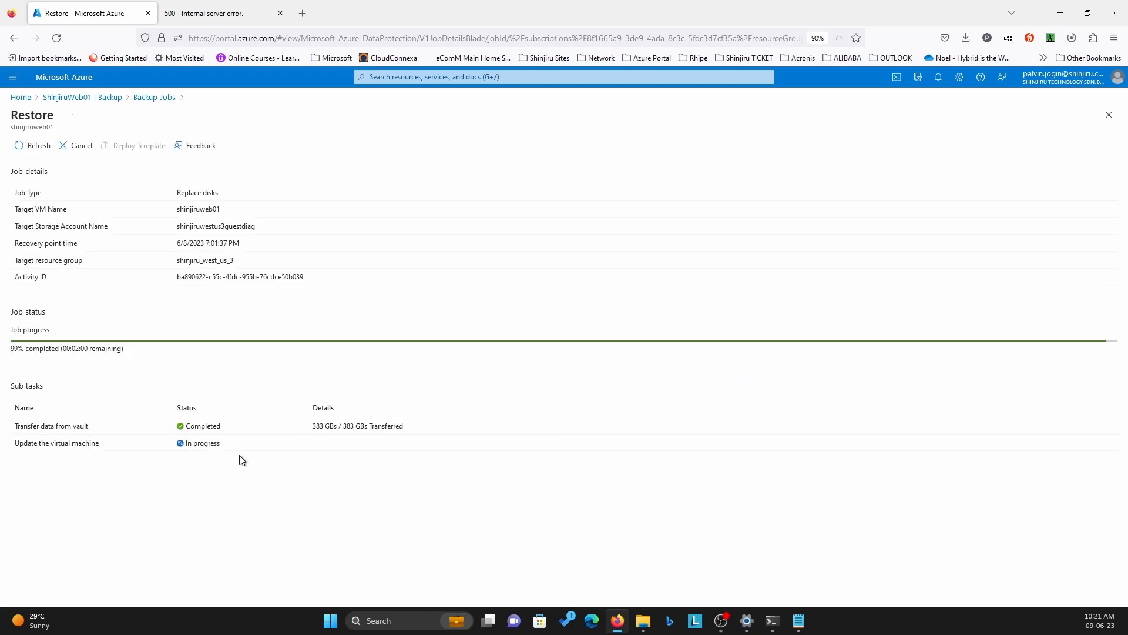
left_click_drag(18, 426, 94, 423)
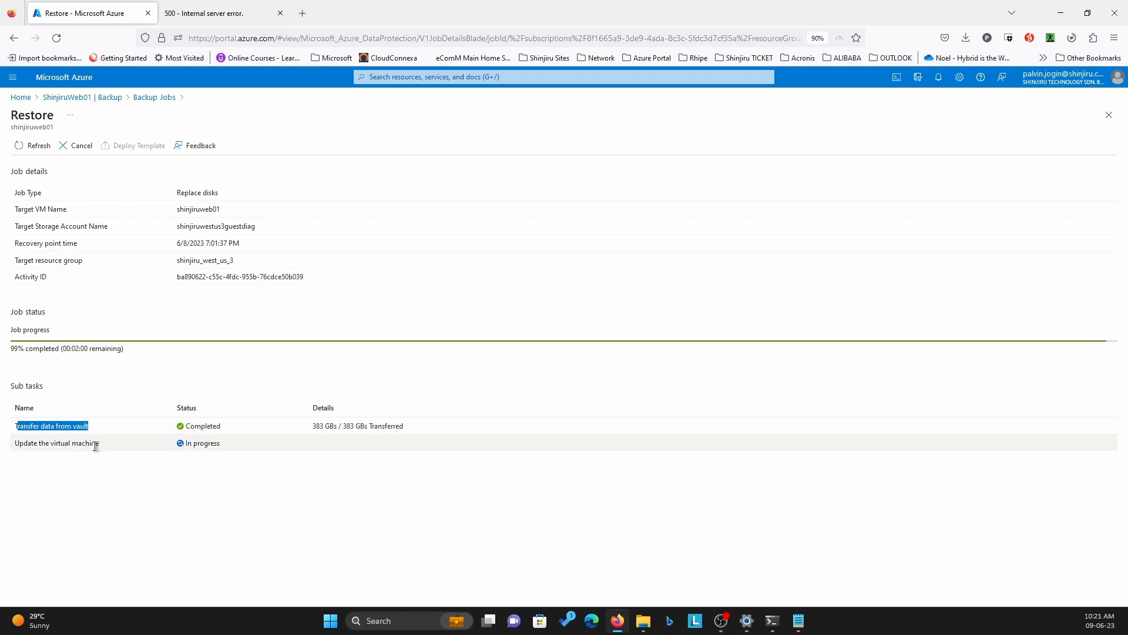
left_click_drag(99, 443, 50, 443)
left_click_drag(49, 444, 20, 448)
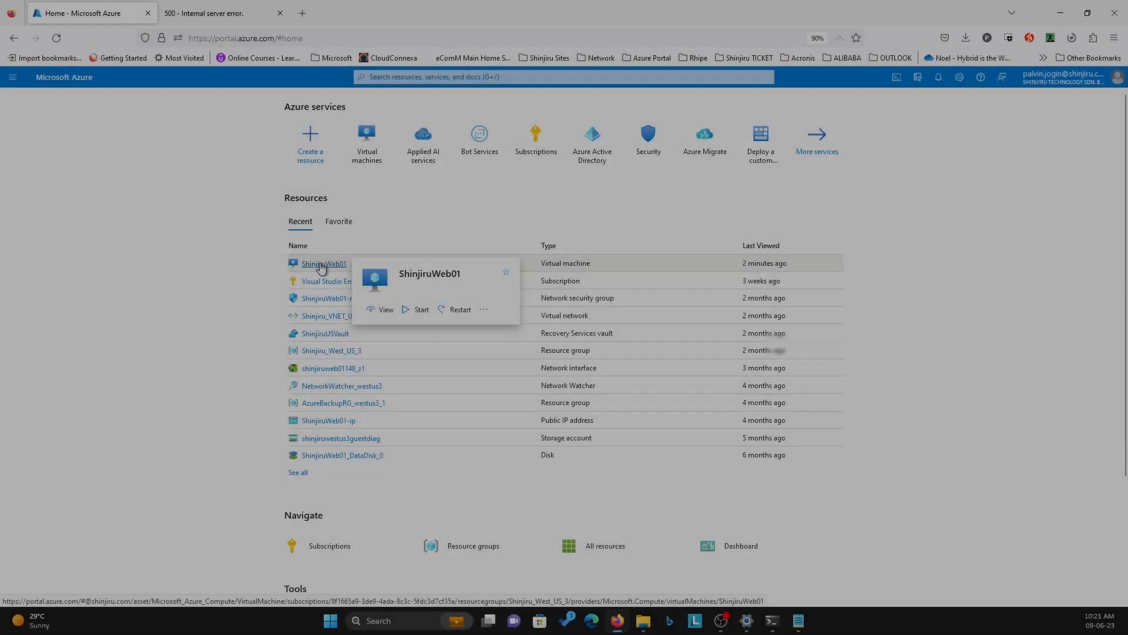
Open the ShinjiruWeb01 virtual machine, start it and check the notifications on its startup
left_click(322, 266)
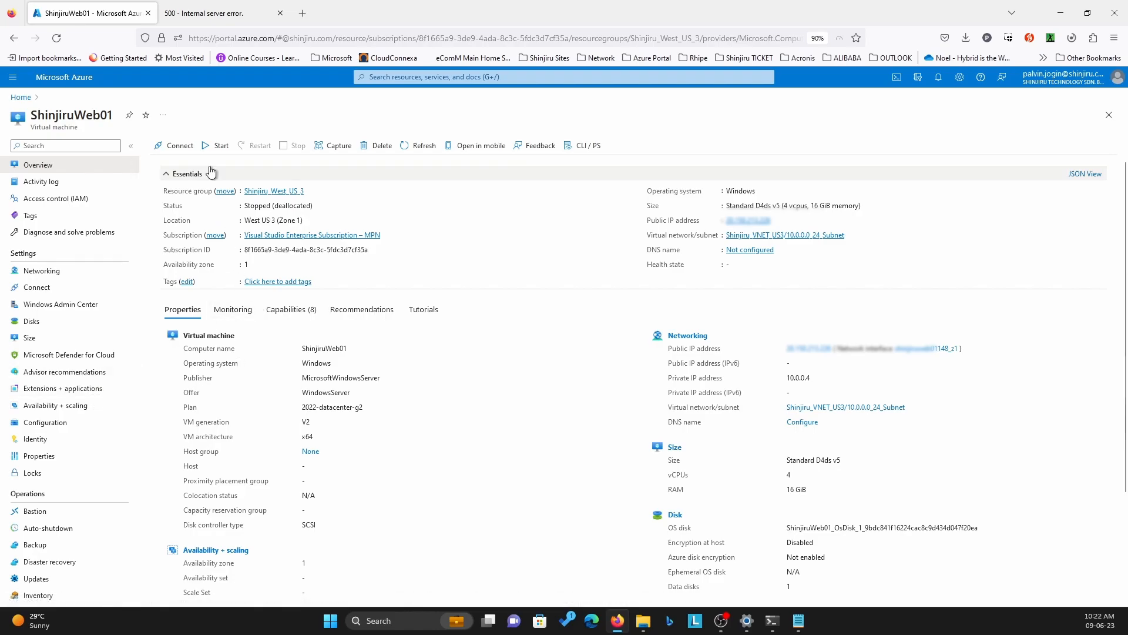
left_click(213, 147)
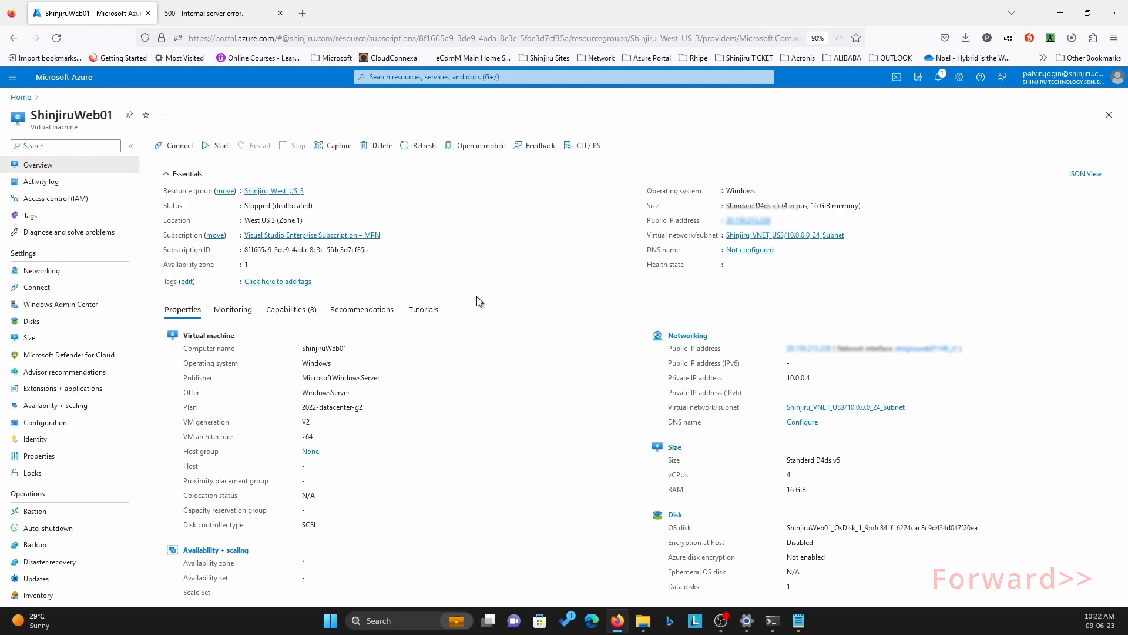
left_click(939, 77)
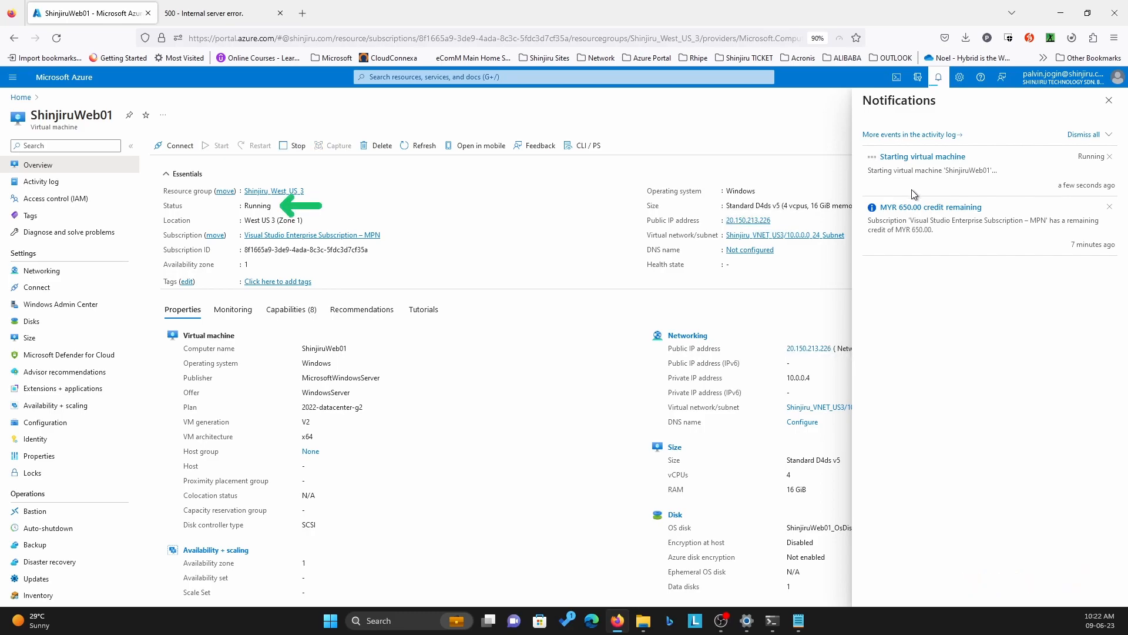
left_click(334, 268)
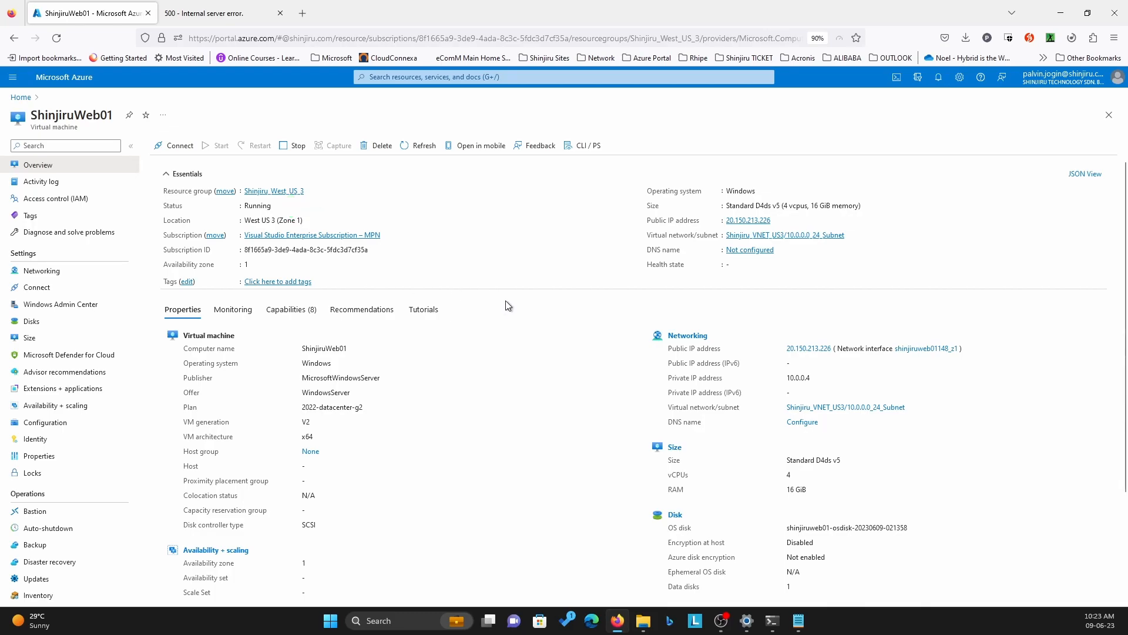
Reload the hosted website in its browser tab to check that it works after the restore
left_click(188, 12)
left_click(65, 44)
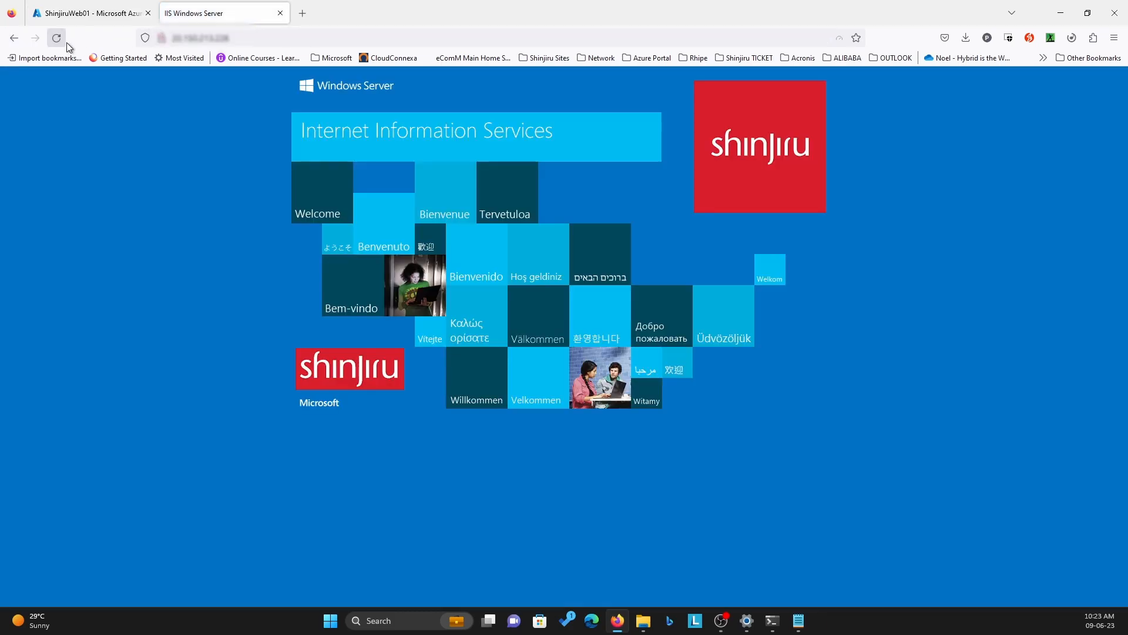
Connect to the ShinjiruWeb01 virtual machine over RDP from its Azure portal page, accepting the unknown publisher warning
left_click(97, 15)
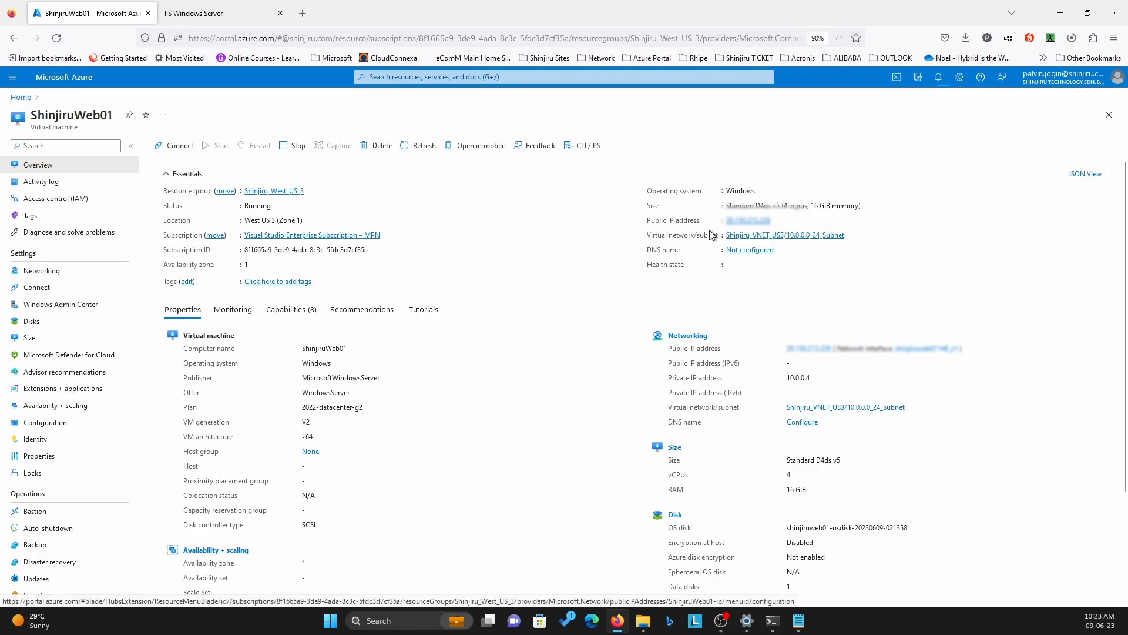
left_click(179, 147)
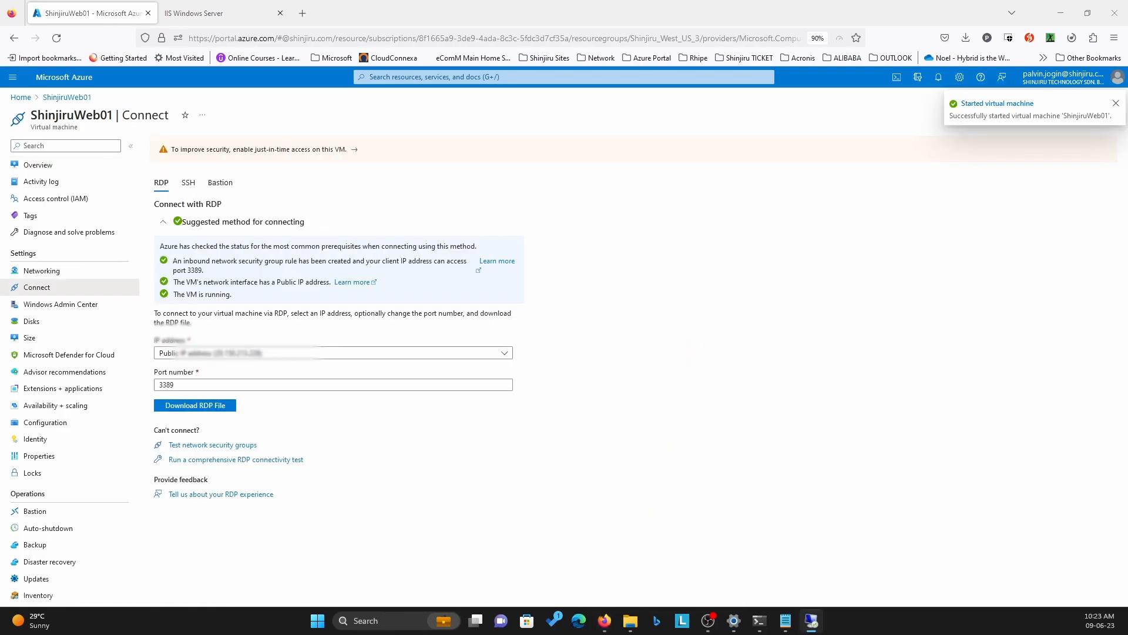
left_click_drag(437, 203, 623, 167)
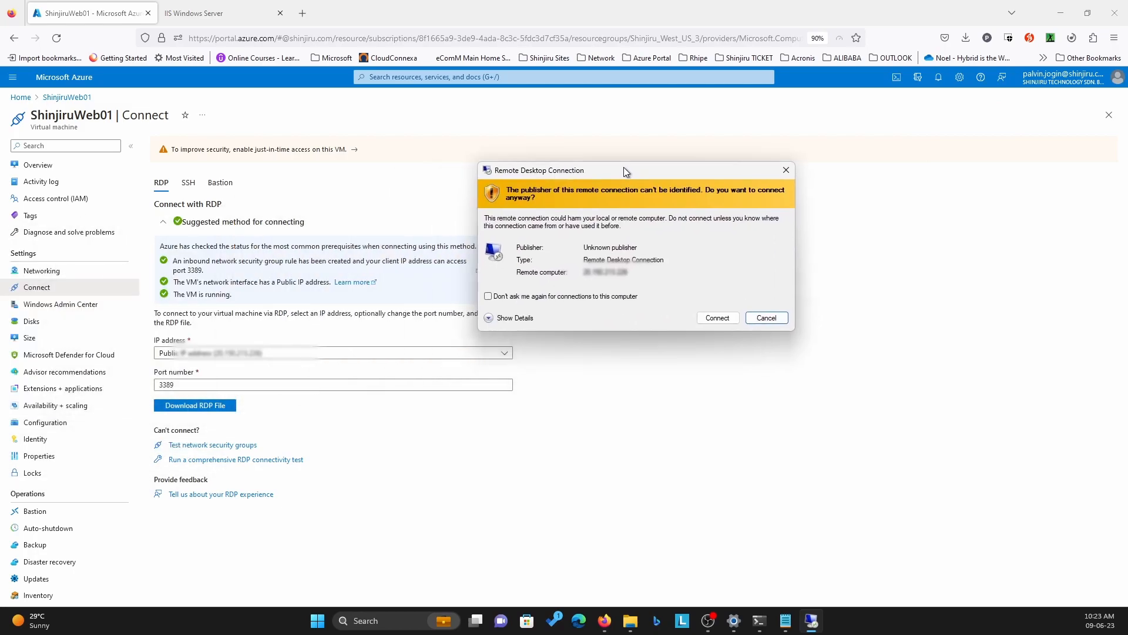
left_click(718, 317)
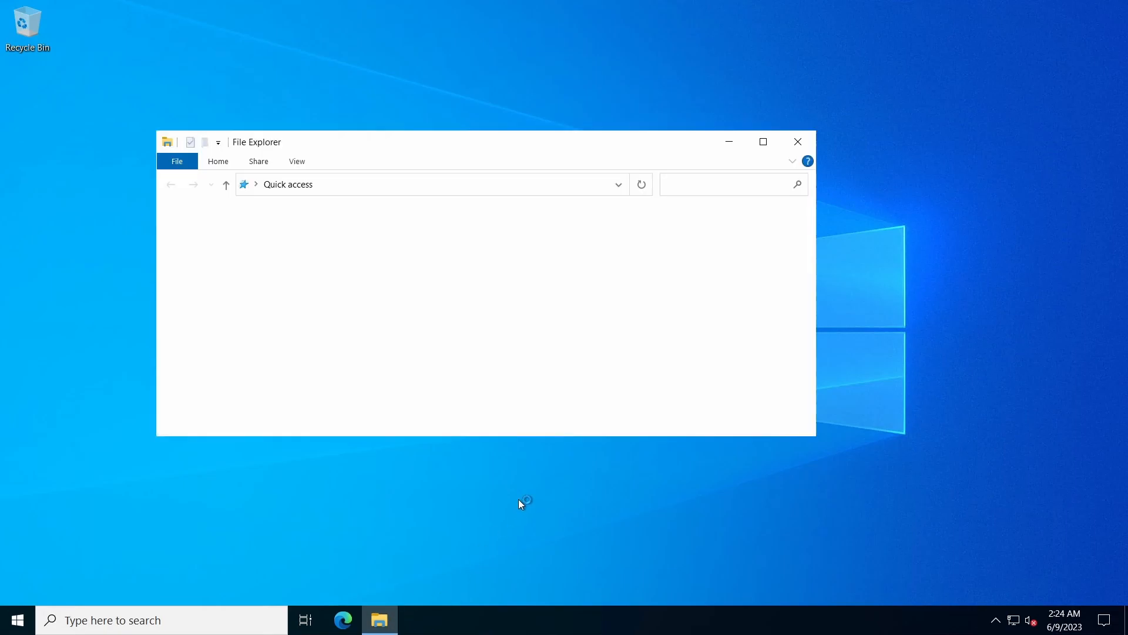
Examine the folders on the ShinjiruWeb01_DataDisk_0 (F:) drive in File Explorer to check the restored data, then minimize the window
left_click(763, 141)
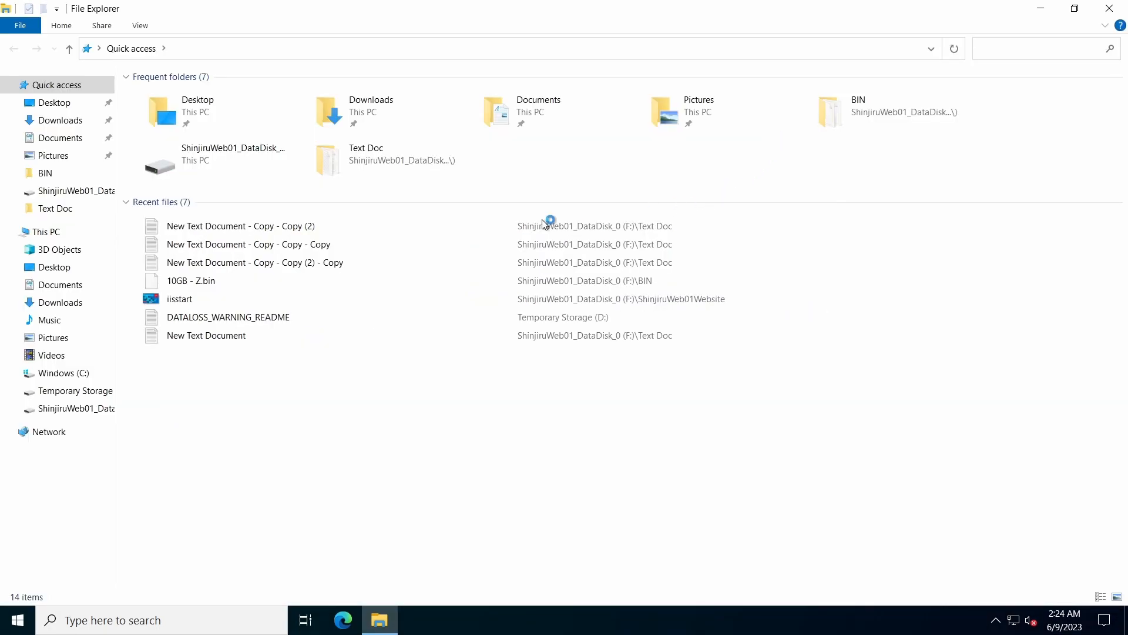
left_click(37, 233)
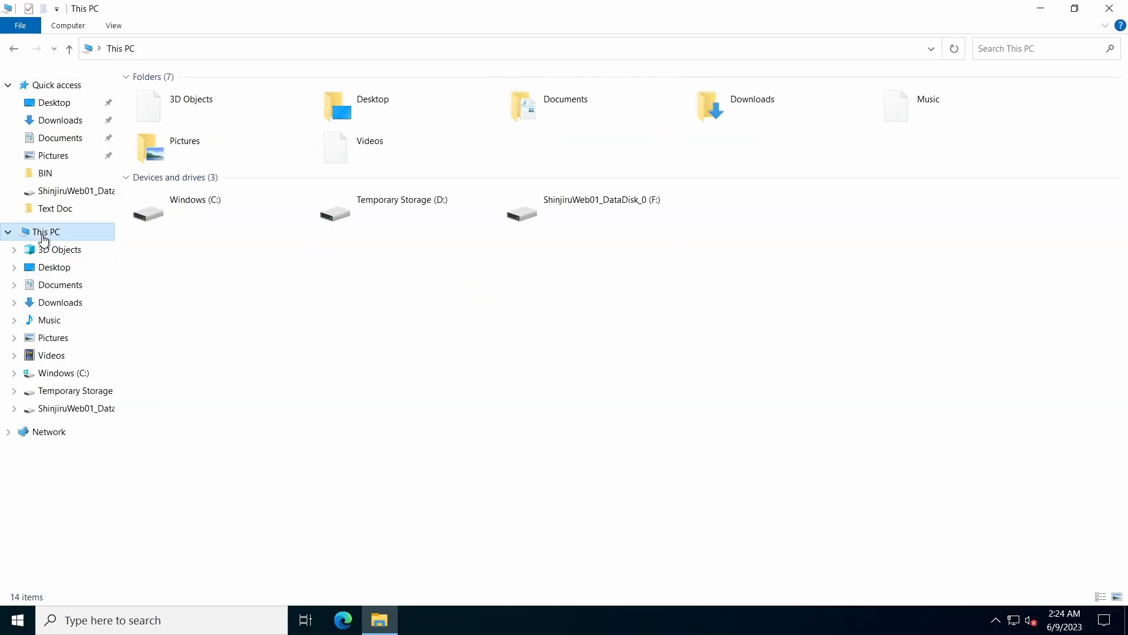
double_click(580, 211)
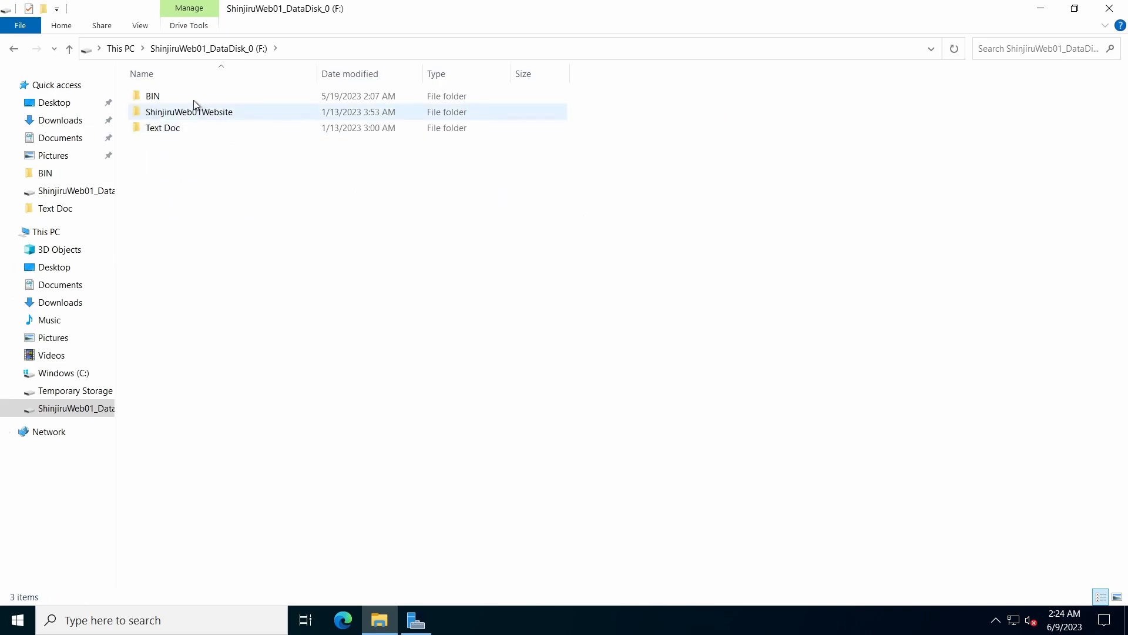
left_click(183, 116)
left_click(183, 132)
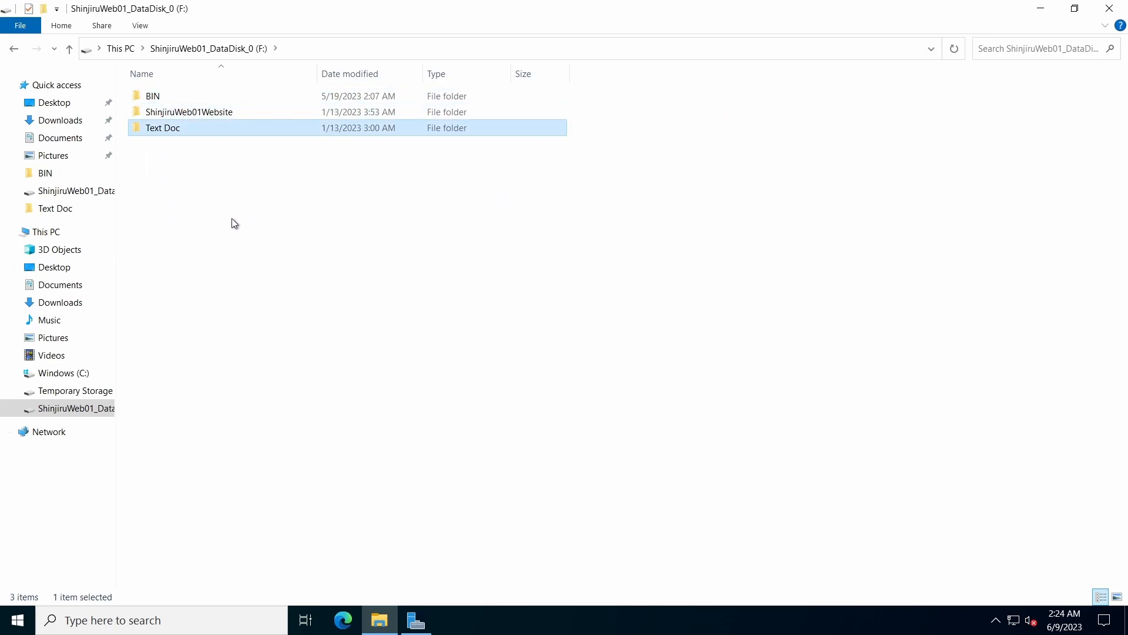
left_click(231, 218)
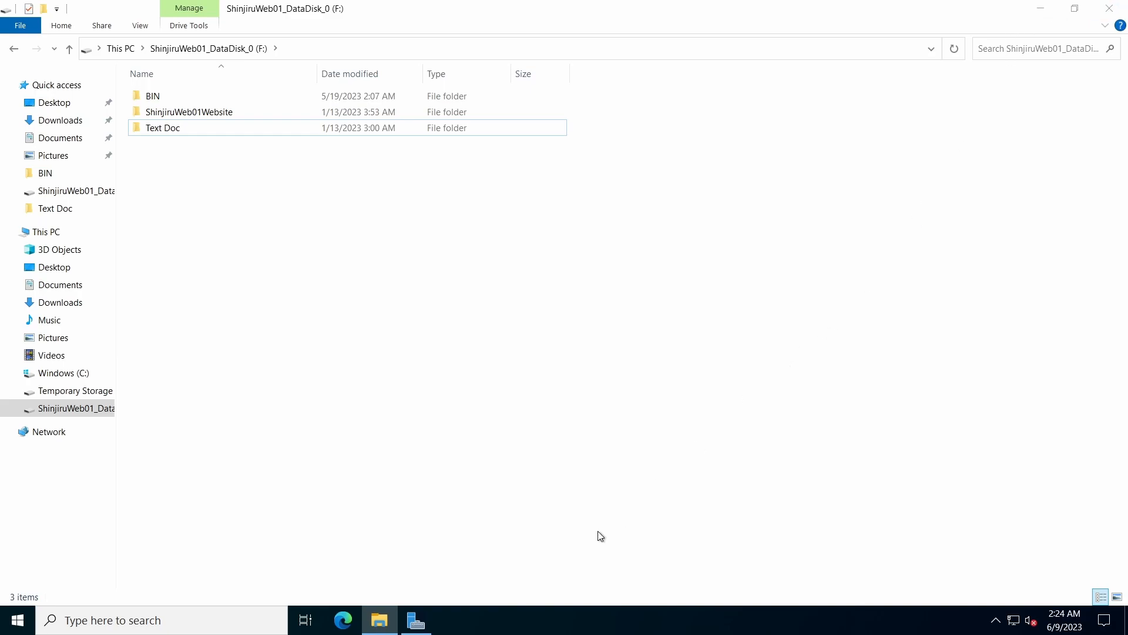
left_click(1041, 9)
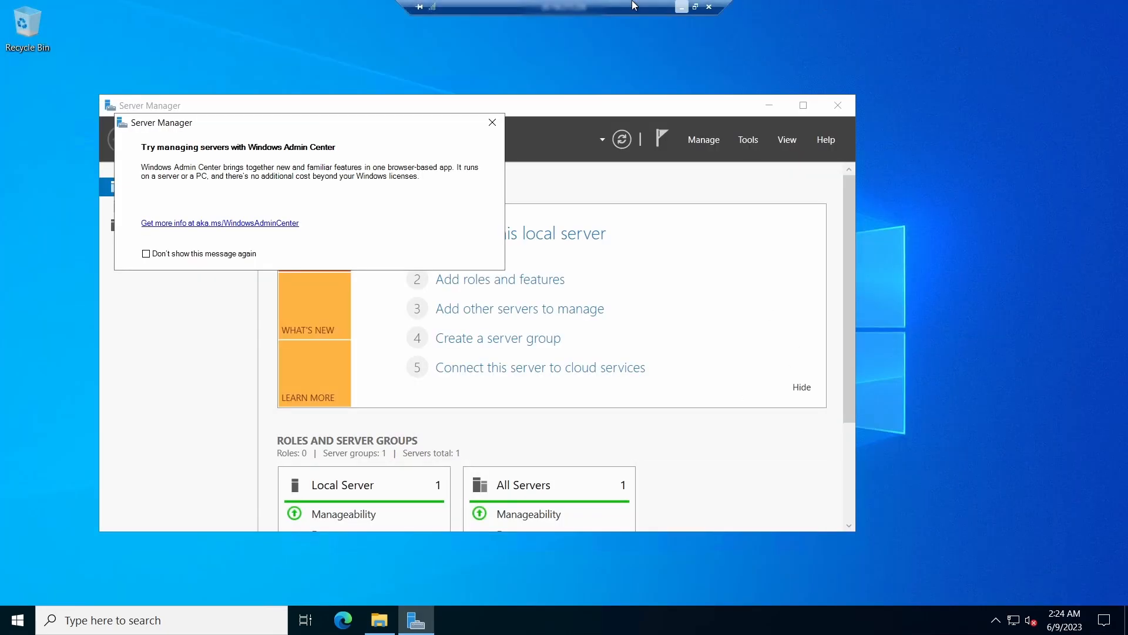
Switch from the remote session to the browser, reload the hosted website to recheck it, and return to the Azure portal
left_click(684, 8)
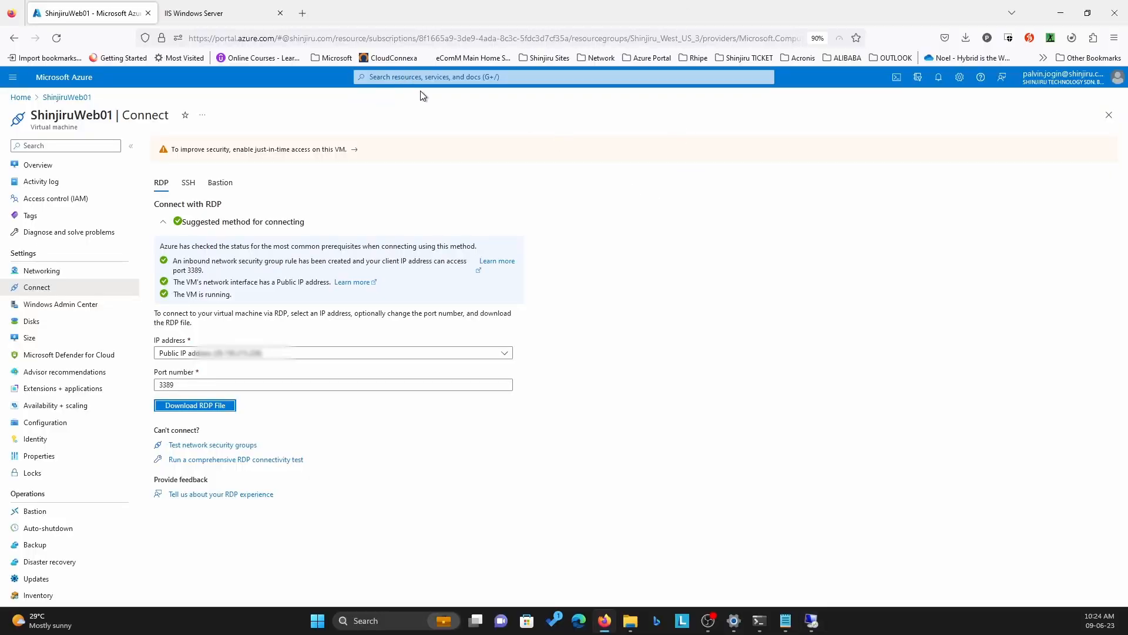
left_click(224, 13)
left_click(55, 39)
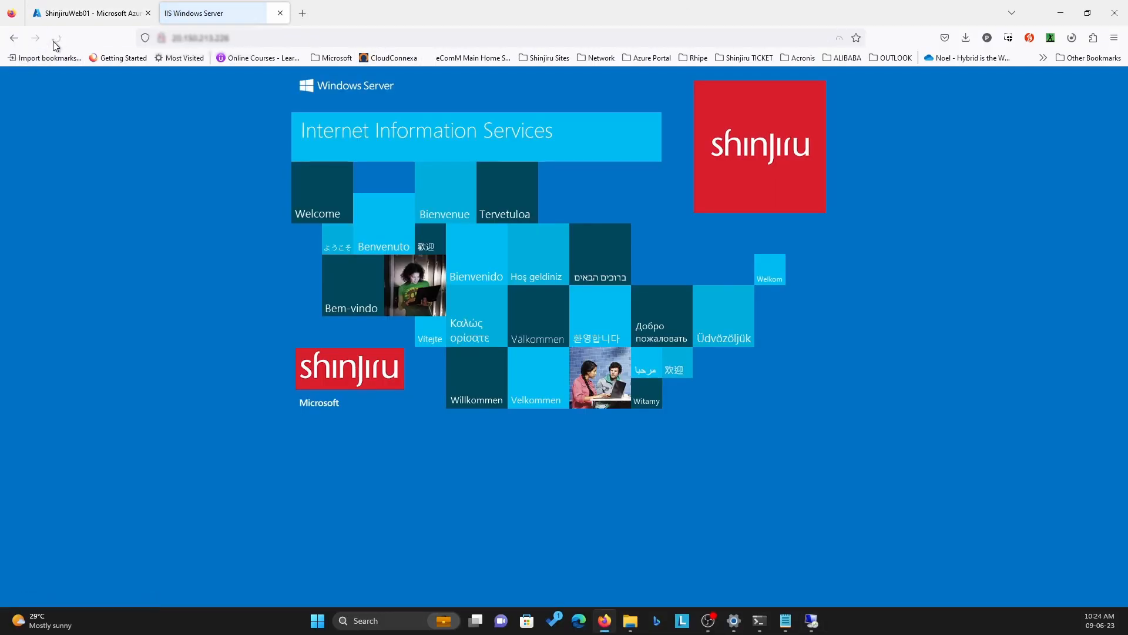
left_click(96, 12)
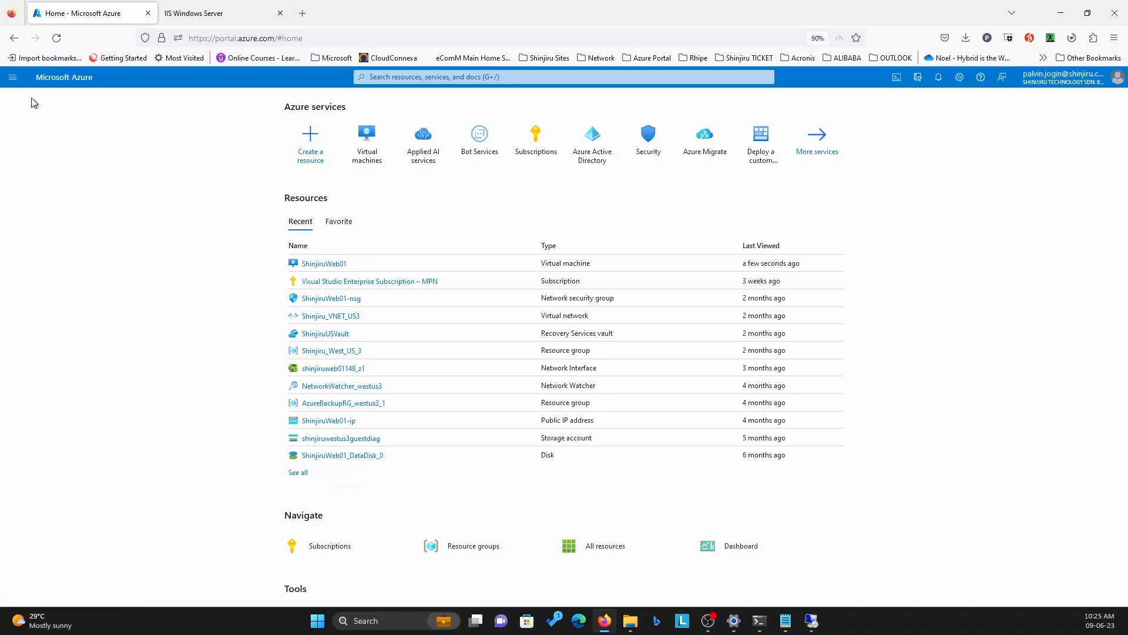